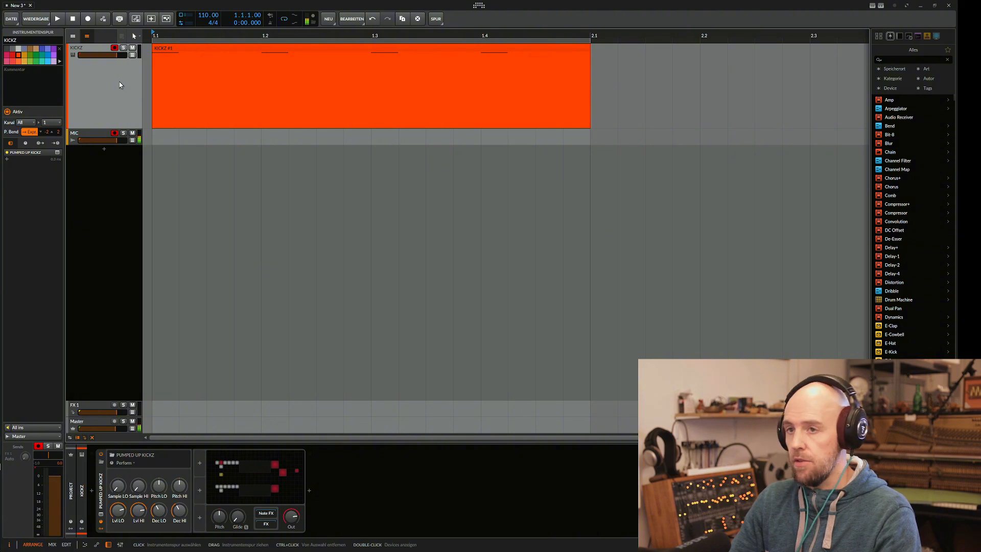
Look at the notes in the KICKZ #1 clip and return to the KICKZ track's device chain.
click(199, 53)
double_click(198, 53)
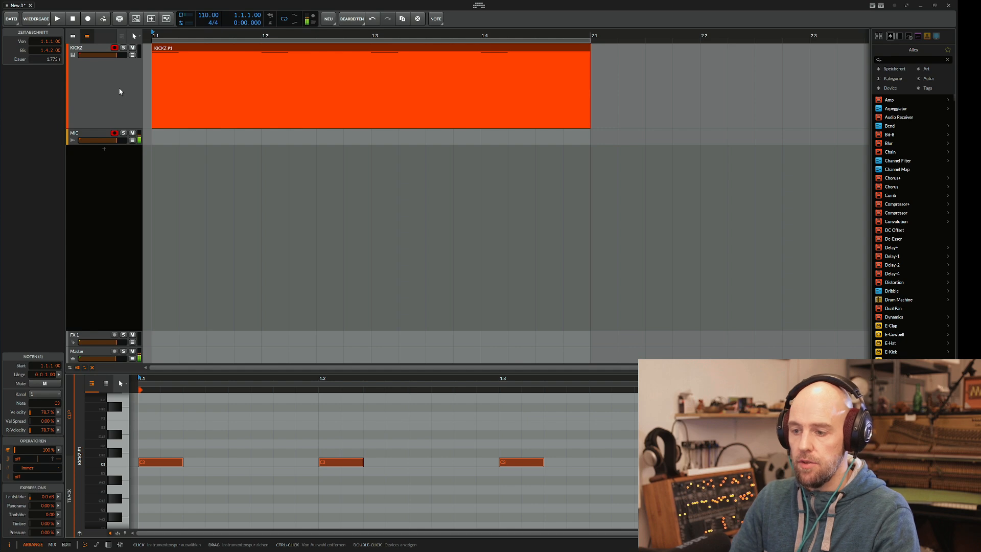
double_click(88, 94)
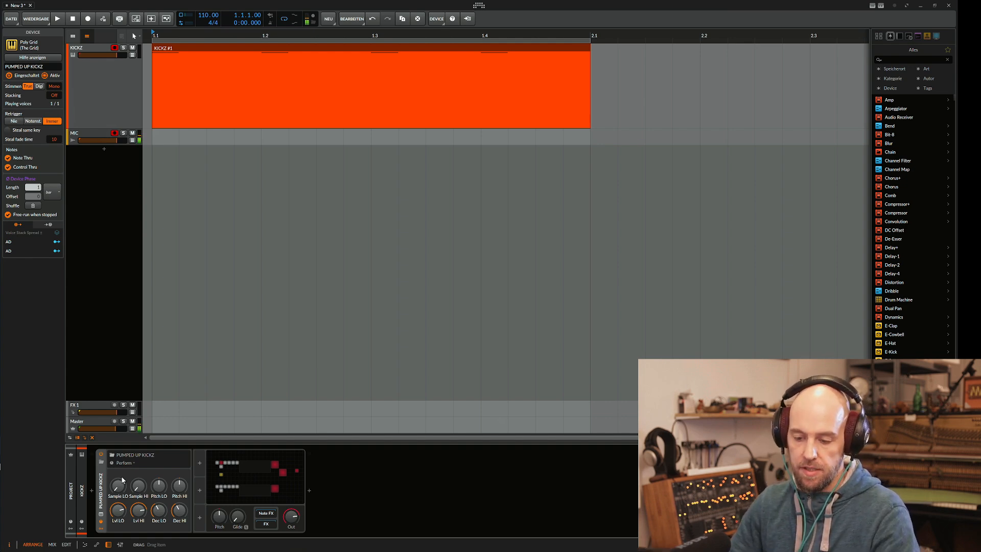
Open the PUMPED UP KICKZ Grid patch, examine its LO and HI kick samplers, and close the patch.
click(252, 473)
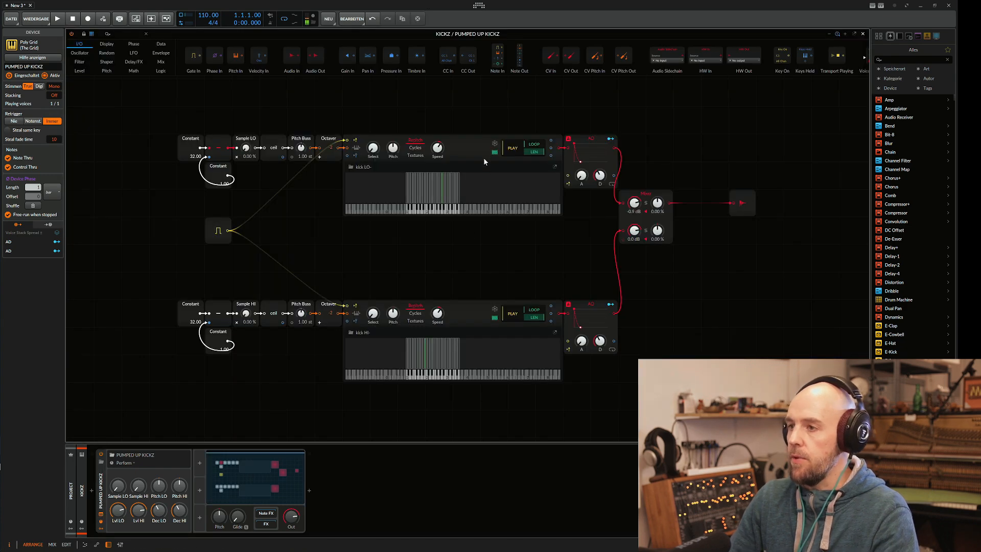
click(473, 142)
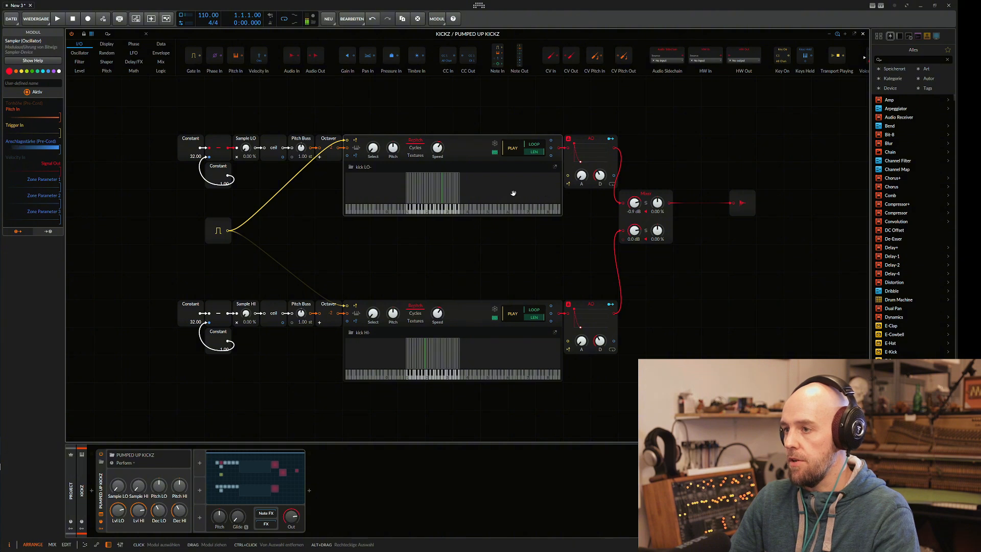
click(465, 312)
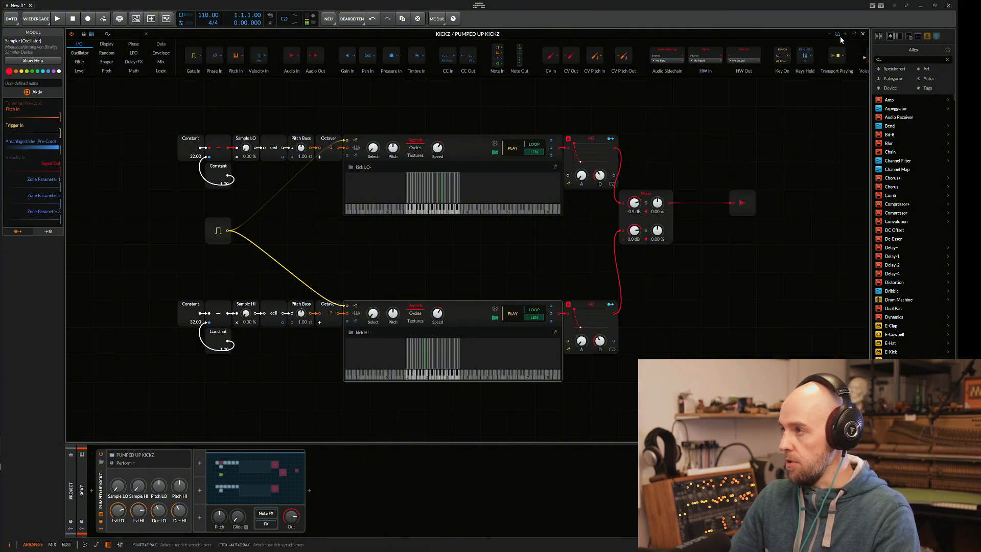
click(863, 35)
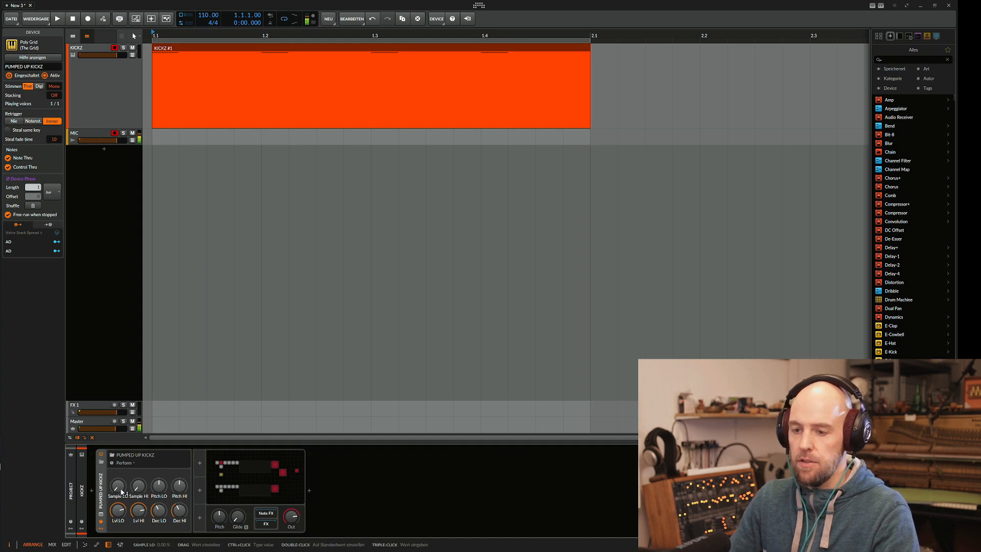
Disarm recording on the KICKZ track and raise the Sample LO and Sample HI controls of PUMPED UP KICKZ.
drag(119, 487, 139, 487)
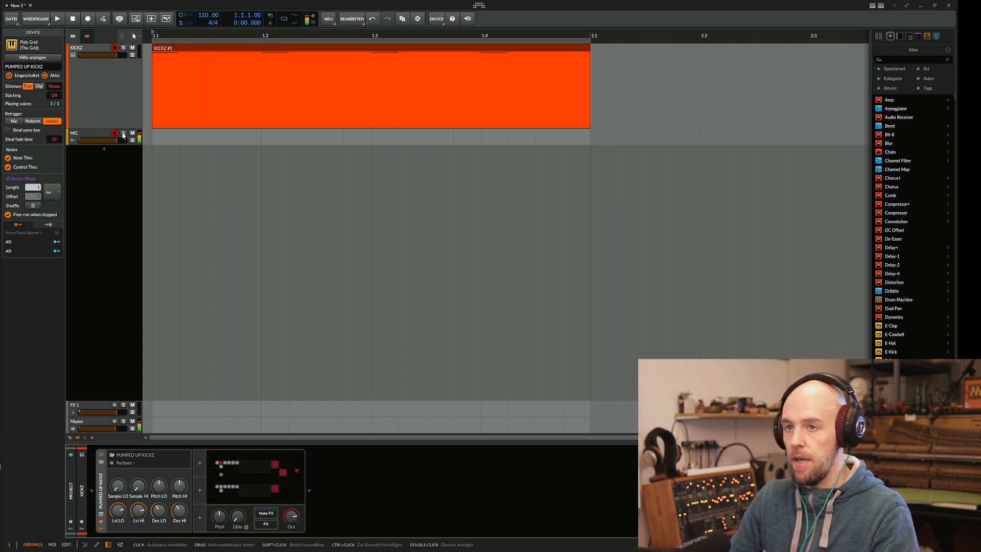
click(114, 48)
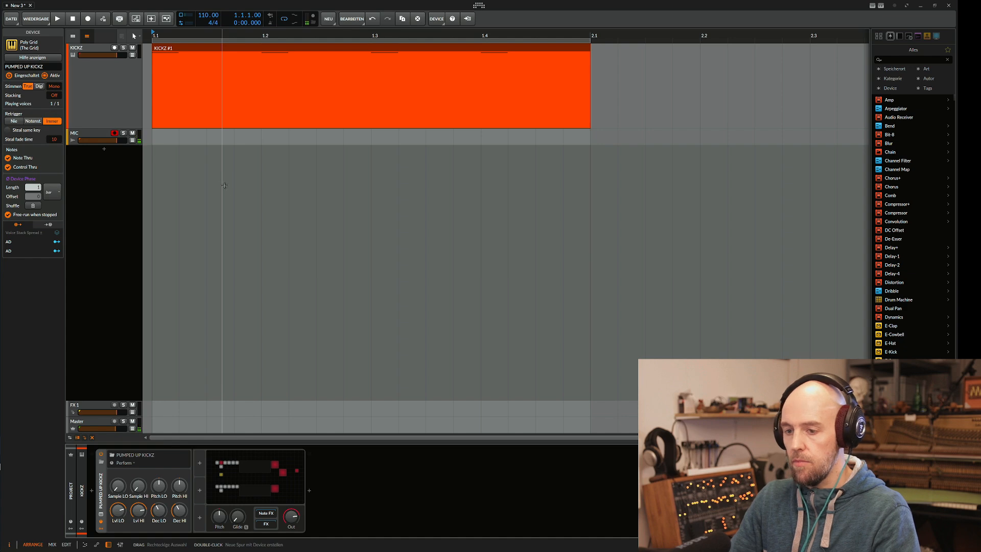
drag(139, 487, 139, 462)
drag(119, 486, 118, 477)
drag(139, 487, 140, 477)
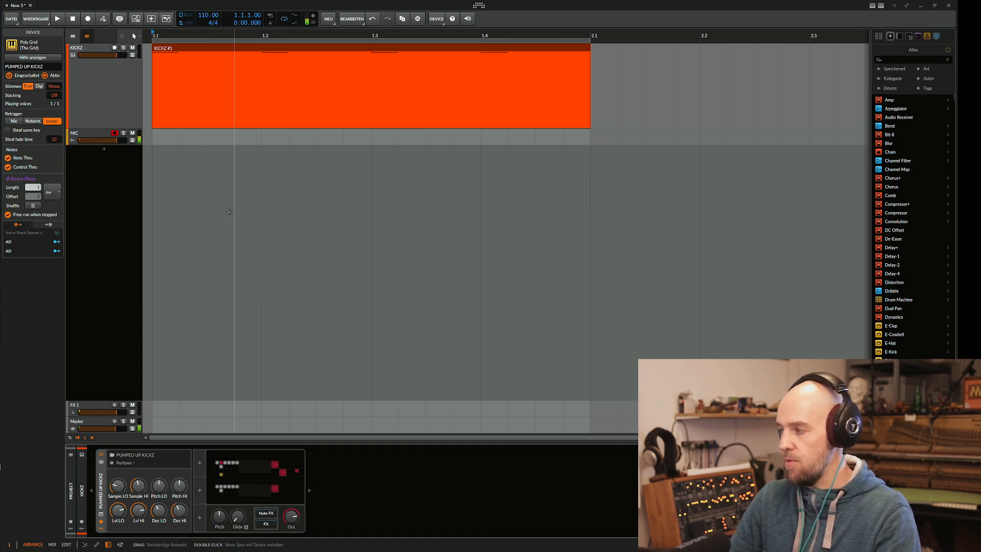
Audition the layered kick, and each layer alone by turning the level of the other layer fully down.
key(space)
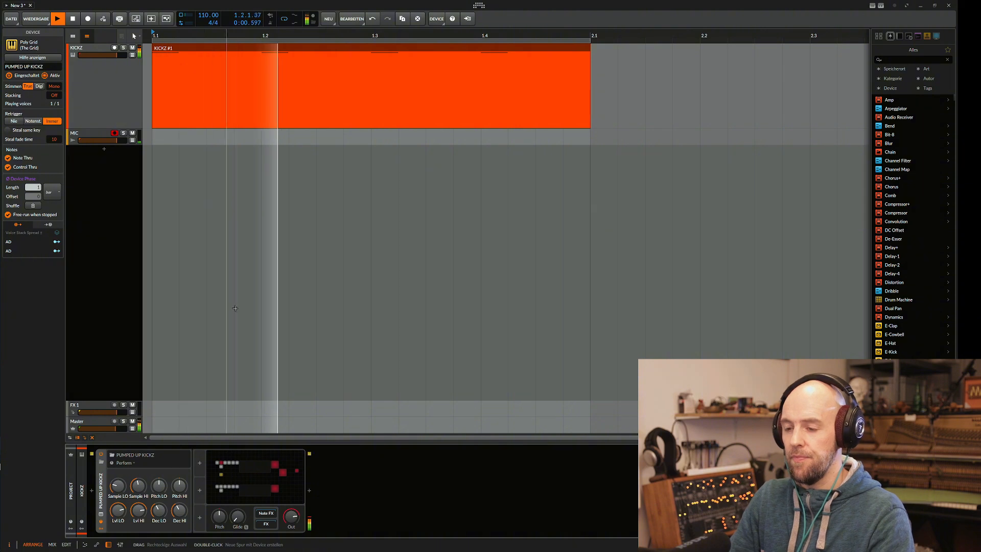
key(space)
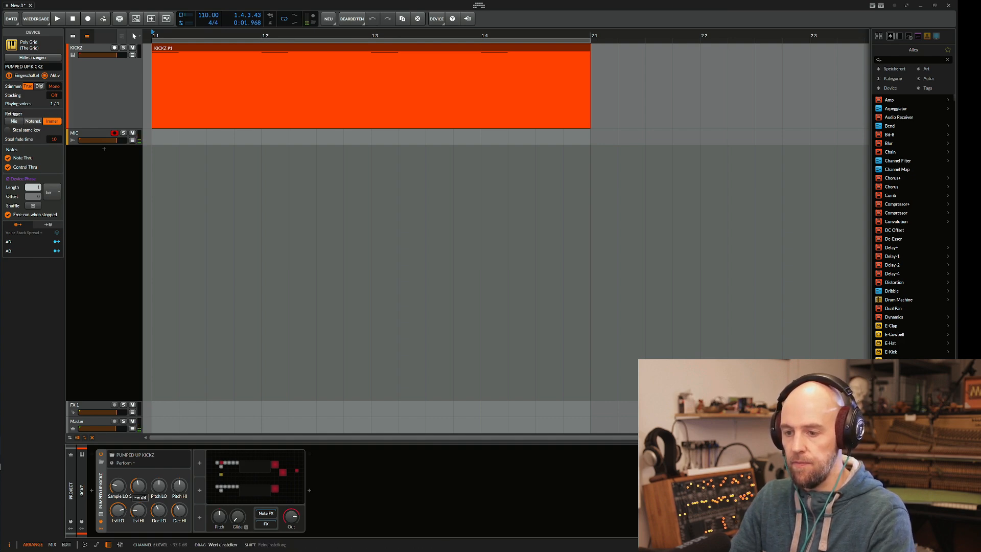
key(space)
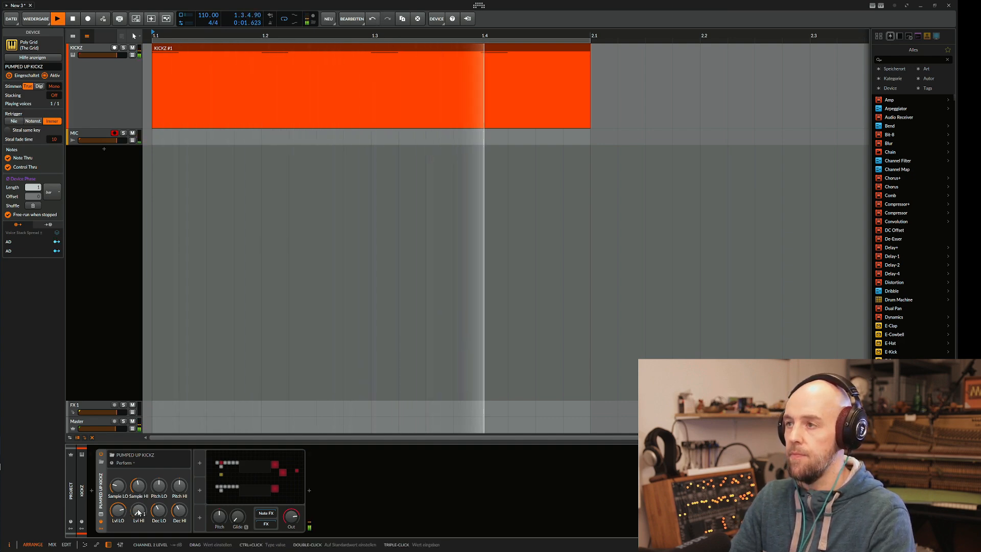
key(space)
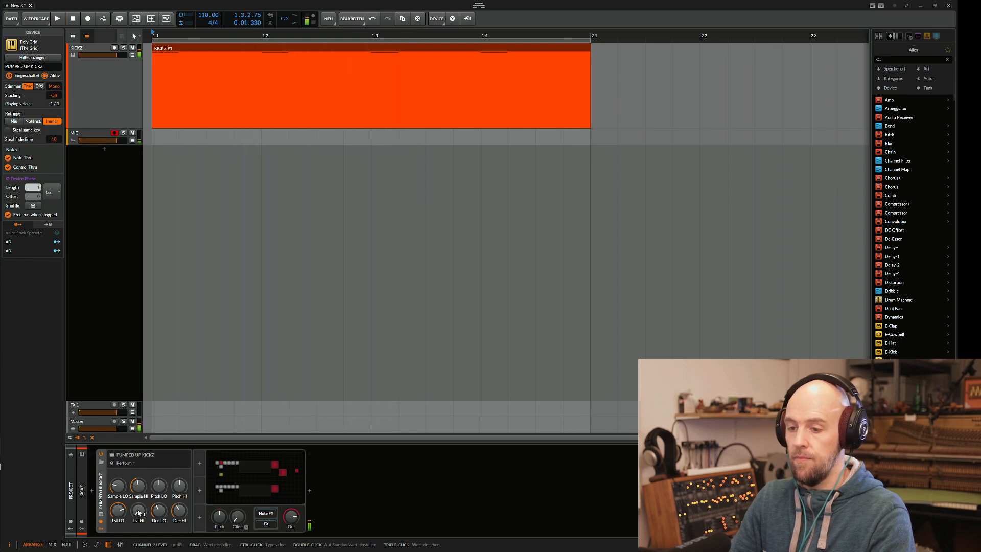
drag(121, 513, 123, 513)
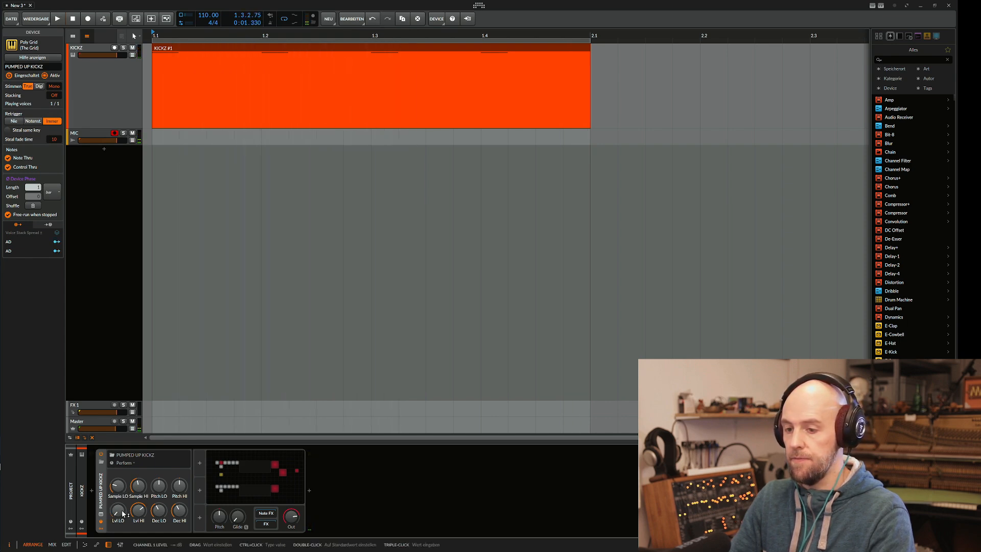
key(space)
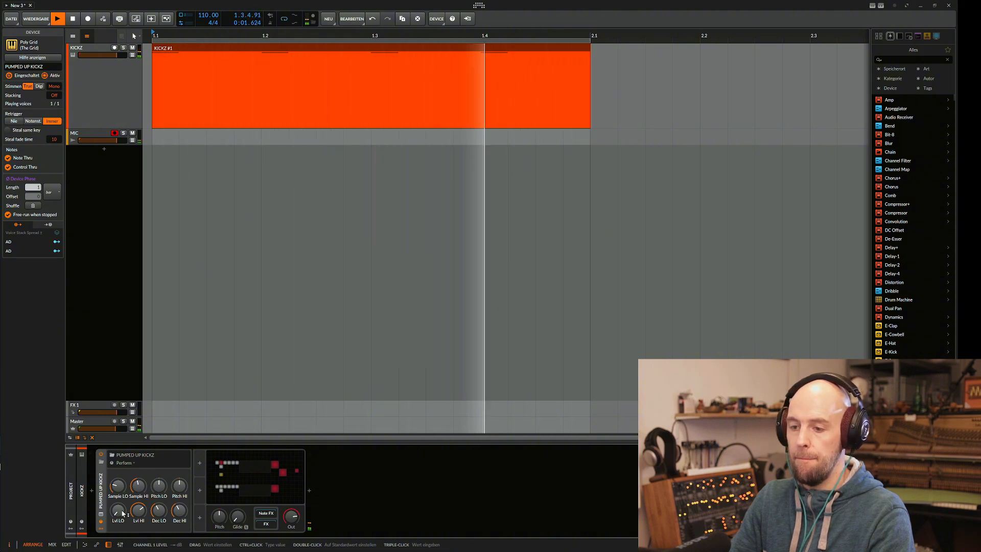
key(space)
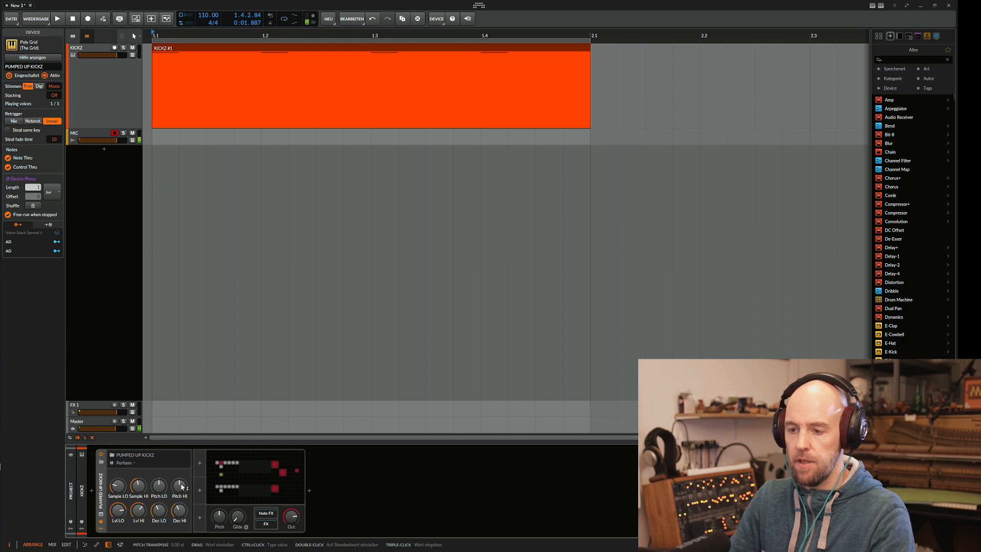
Lower Pitch HI and shorten Dec HI to about 147 ms while auditioning the kick loop.
mouse_move(182, 486)
mouse_down()
mouse_move(180, 513)
mouse_move(181, 491)
mouse_up()
key(space)
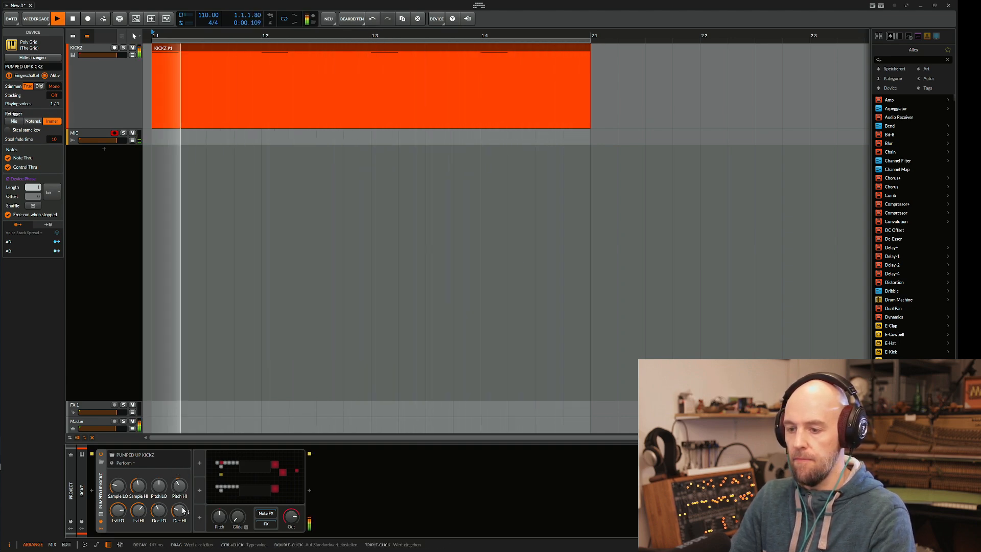
drag(183, 509, 179, 490)
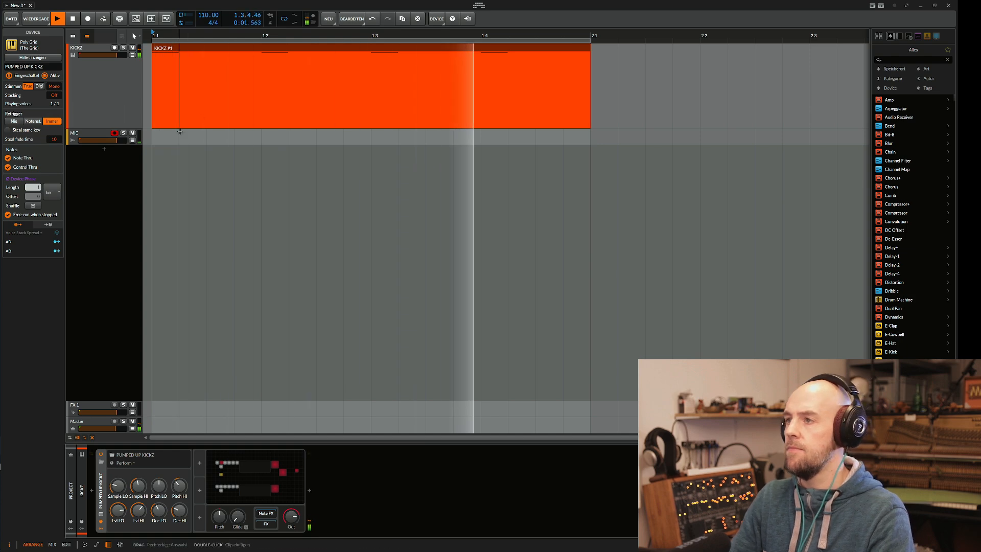
key(space)
Play the KICKZ #1 clip and raise Sample LO and Sample HI to choose a different kick for each layer.
click(273, 203)
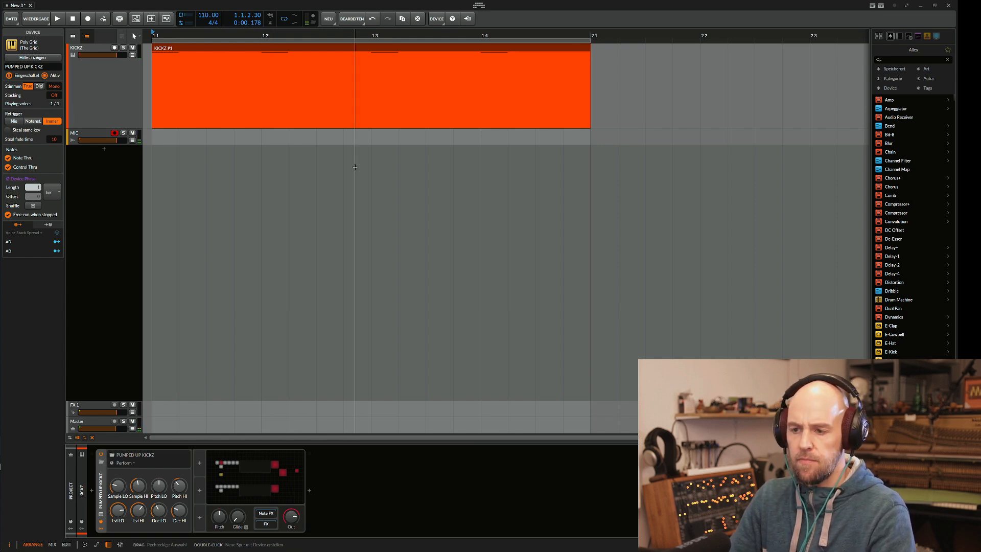
click(224, 49)
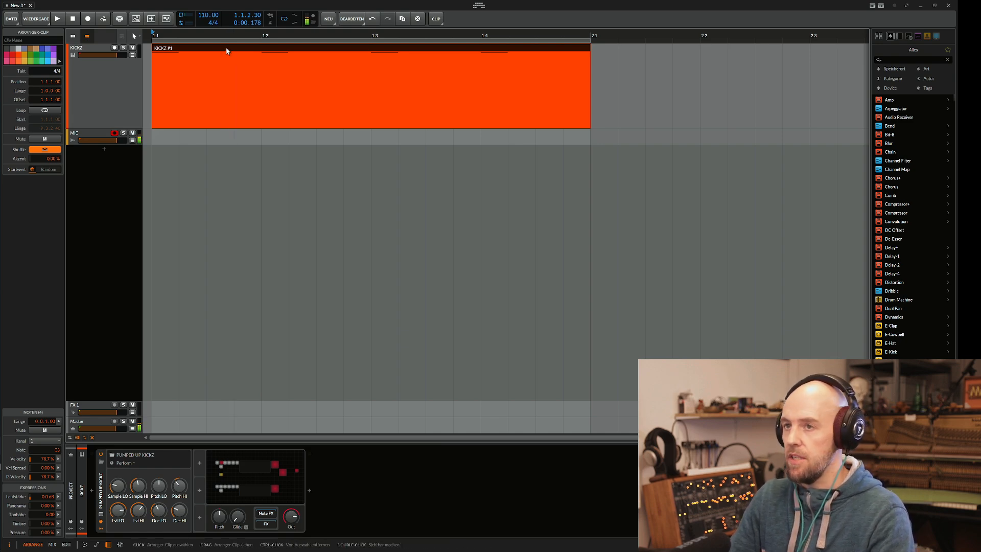
key(space)
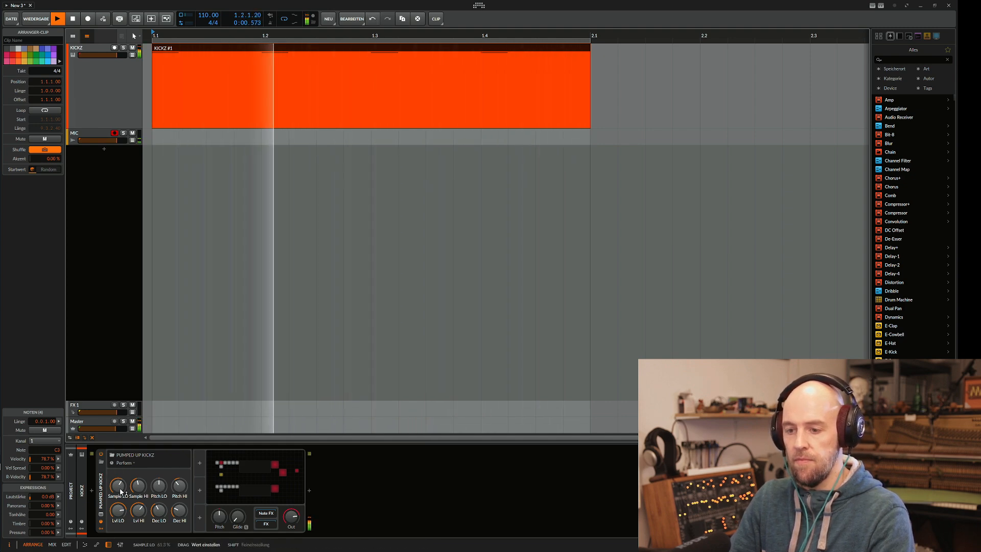
drag(119, 486, 139, 450)
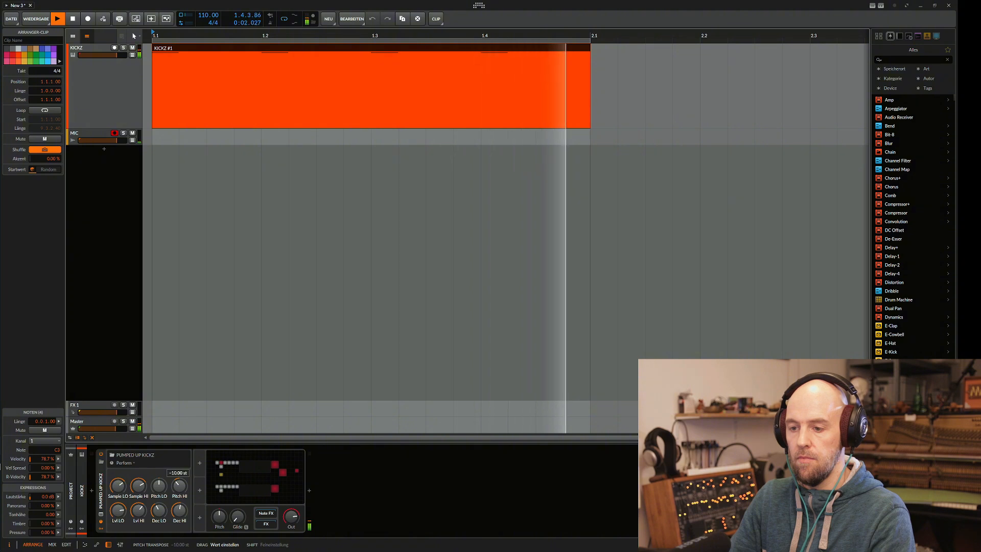
Raise Pitch HI back to its centre, rebalance the LO and HI levels, and tune Pitch LO slightly down during playback.
drag(180, 485, 180, 461)
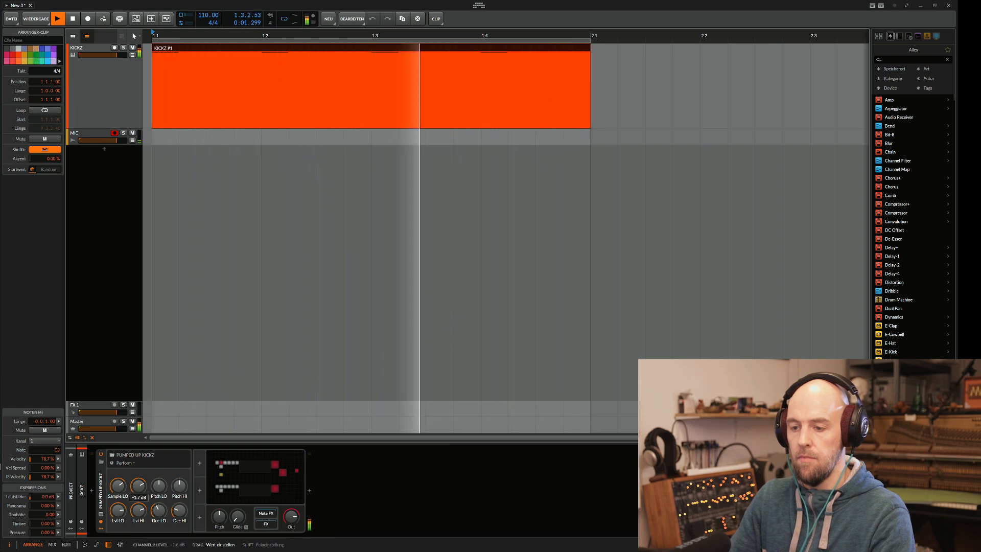
drag(120, 511, 120, 510)
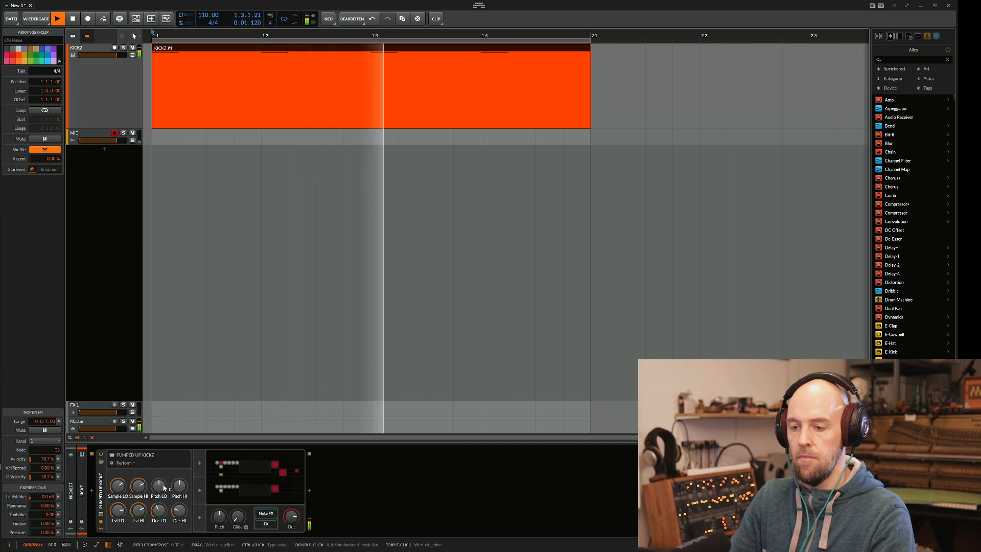
drag(160, 485, 160, 493)
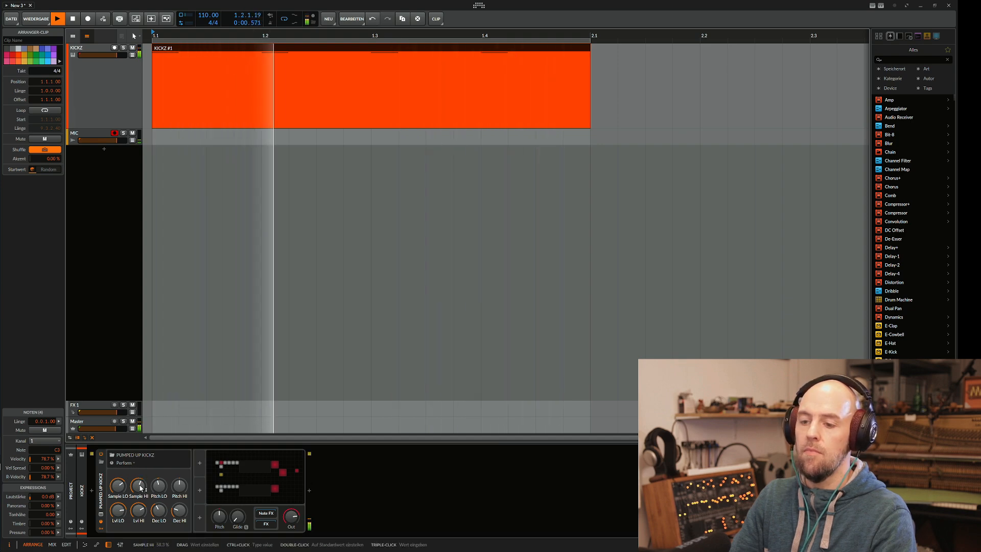
Set Sample LO to 86.5 % and Sample HI to 38.3 %, fine-tune Pitch HI to about 0.17 st, and stop playback.
drag(139, 484, 179, 496)
mouse_move(179, 485)
mouse_down()
mouse_move(179, 499)
mouse_move(124, 488)
mouse_move(124, 478)
mouse_move(137, 505)
mouse_move(181, 497)
mouse_move(182, 506)
mouse_move(184, 484)
mouse_up()
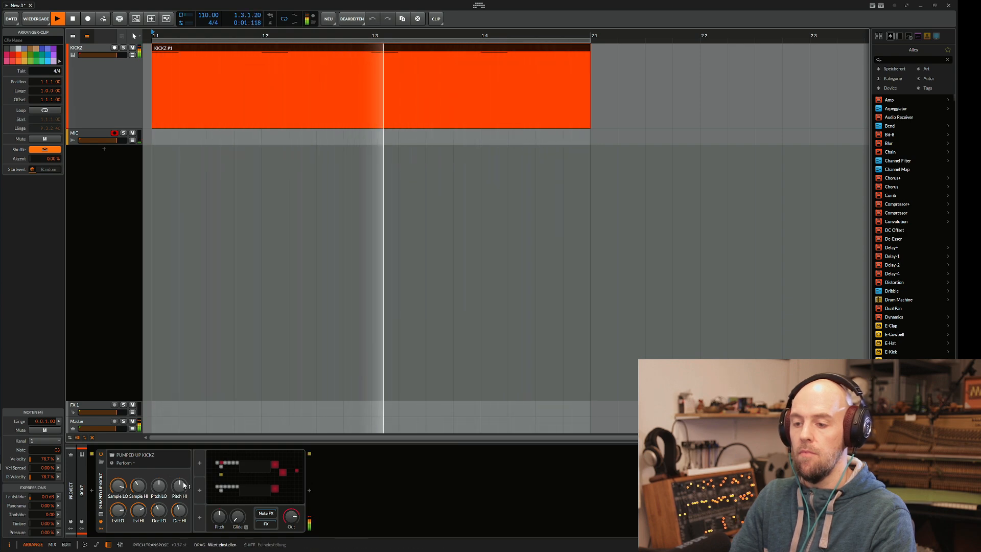
click(282, 194)
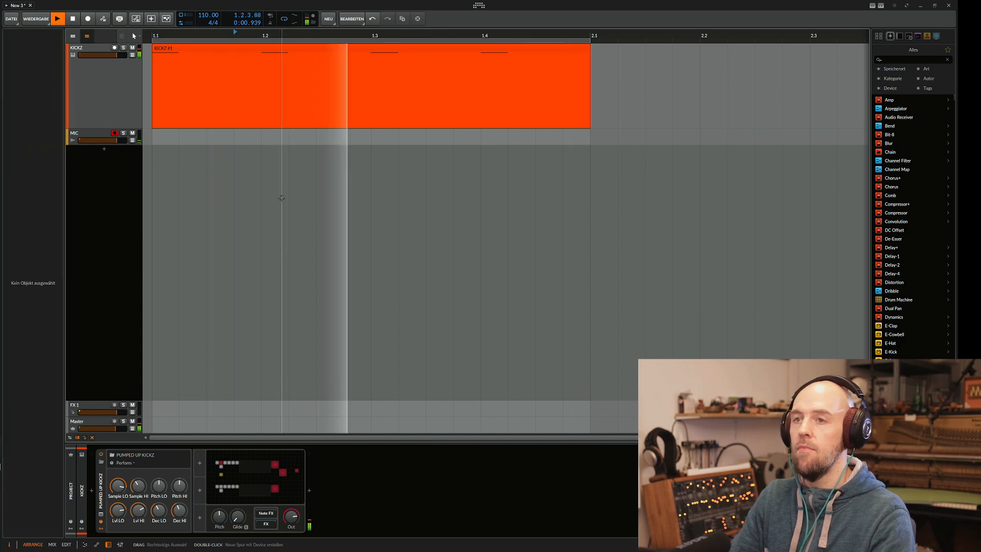
key(space)
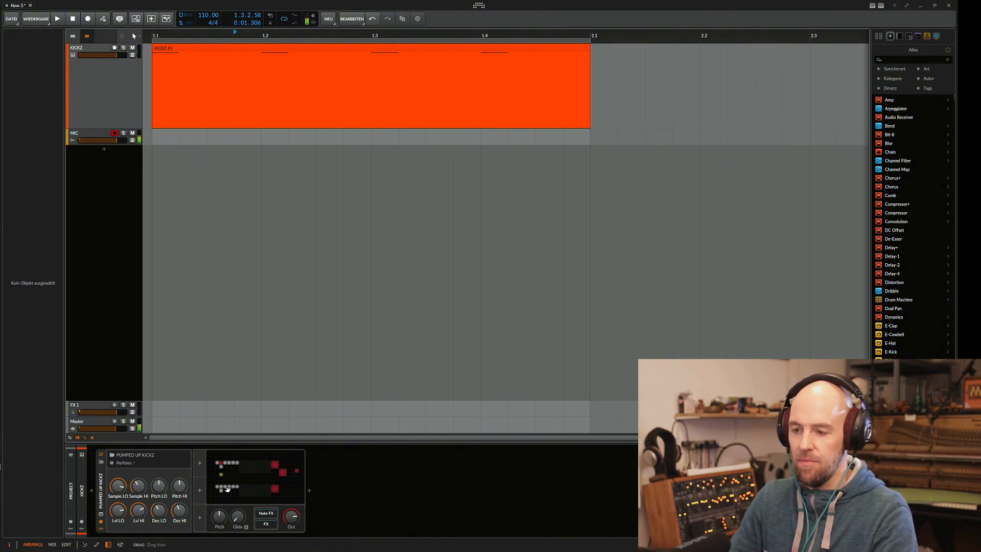
Open the PUMPED UP KICKZ Grid patch and examine the LO sampler and the Constant modules feeding both layers.
double_click(258, 478)
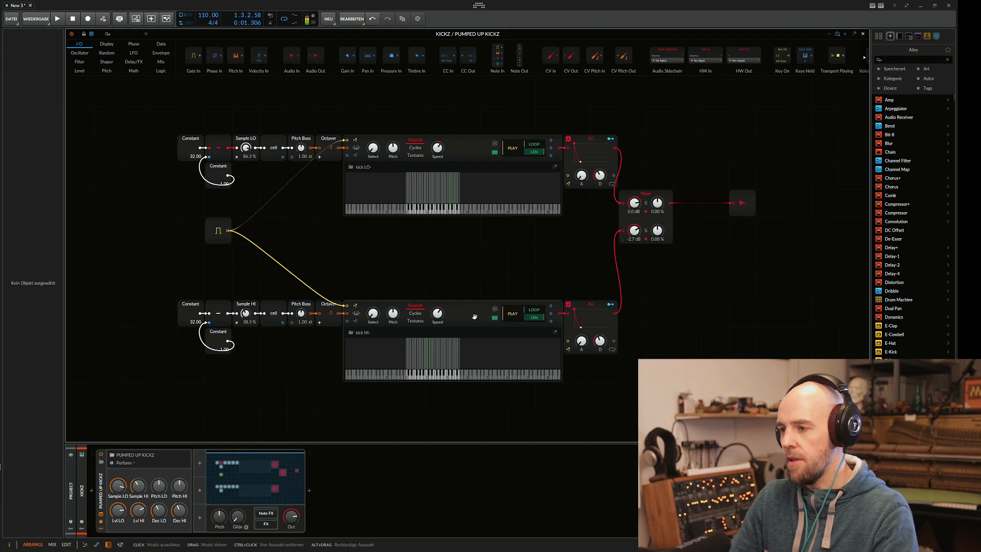
click(467, 142)
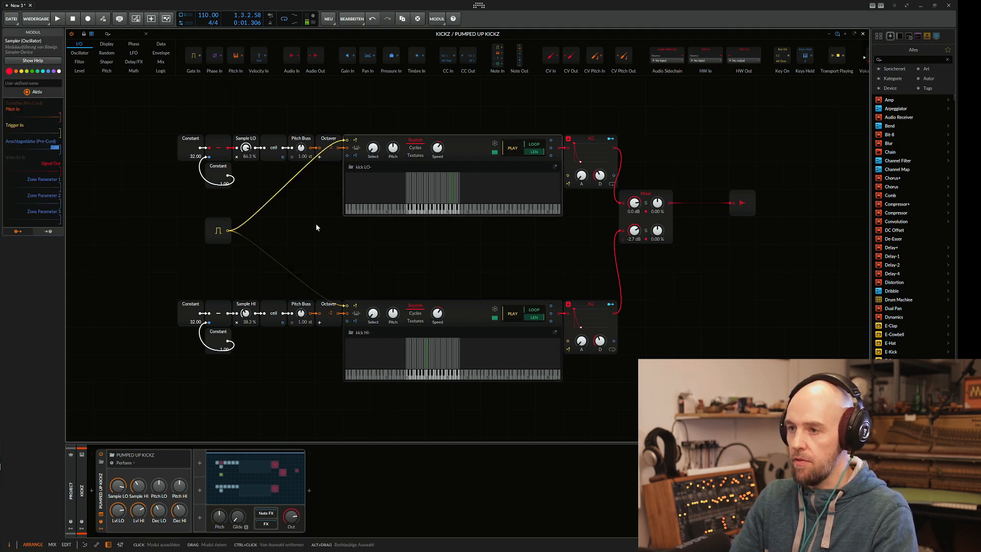
click(188, 305)
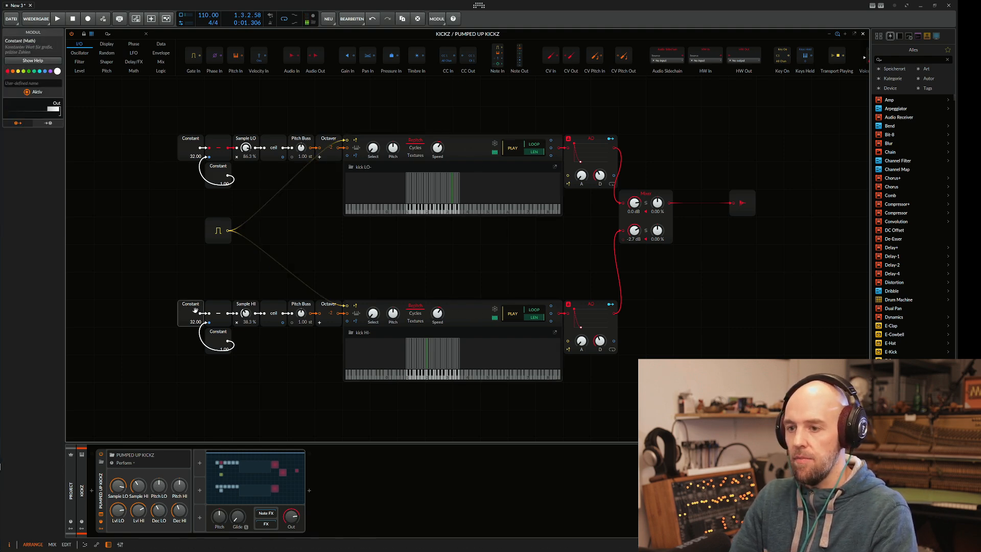
click(182, 151)
click(188, 311)
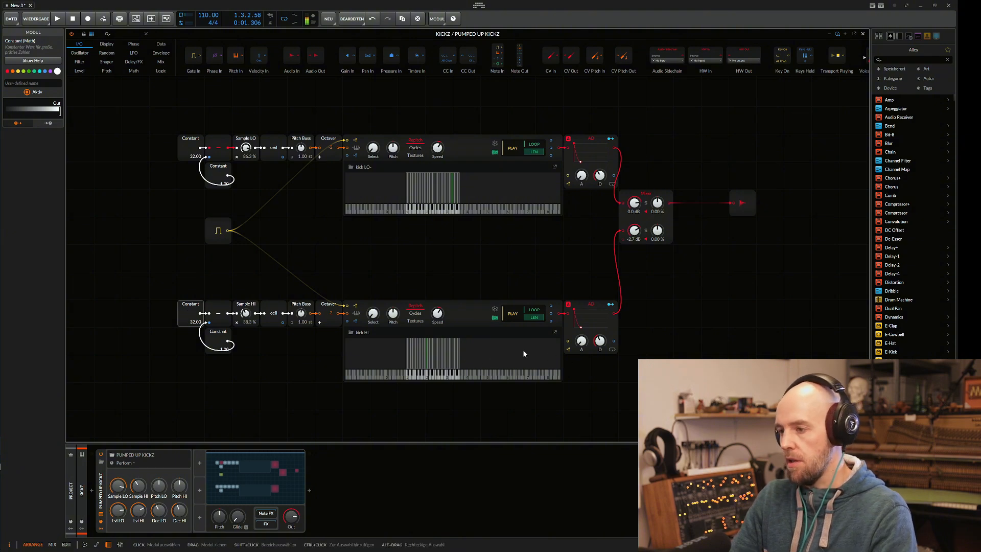
Try 64 as the Constant value feeding Sample HI, restore it to 32, and close the Grid patch.
ctrl+click(194, 323)
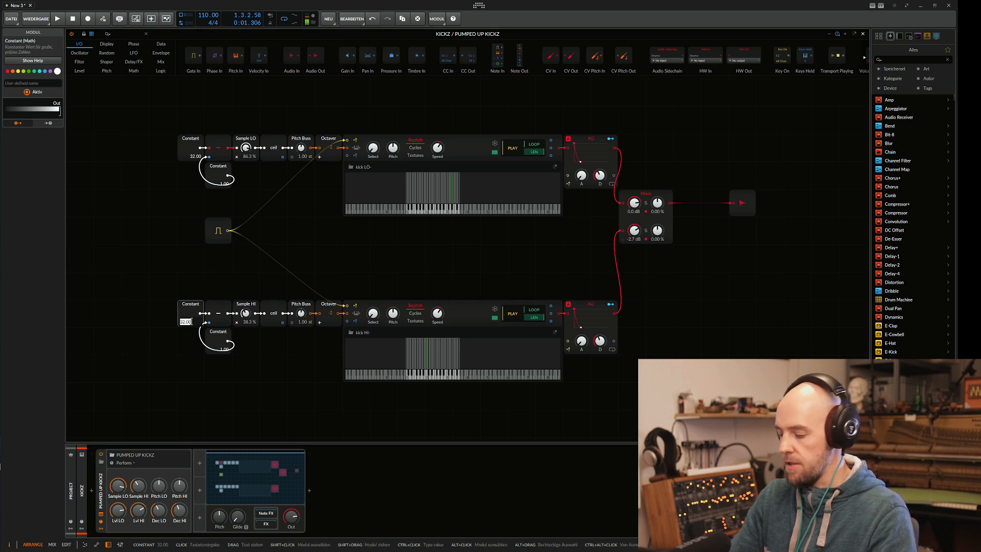
text(64)
key(Return)
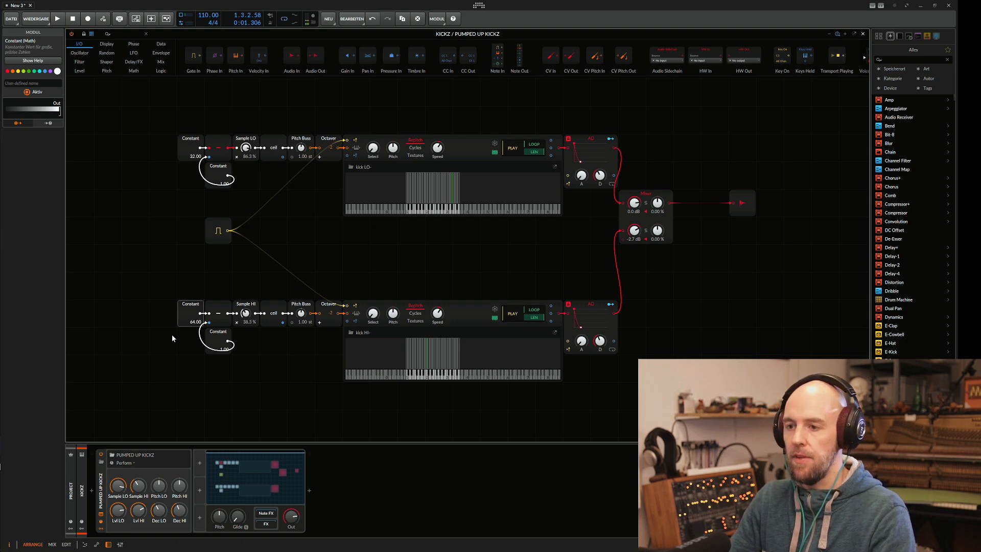
click(192, 322)
text(32)
key(Return)
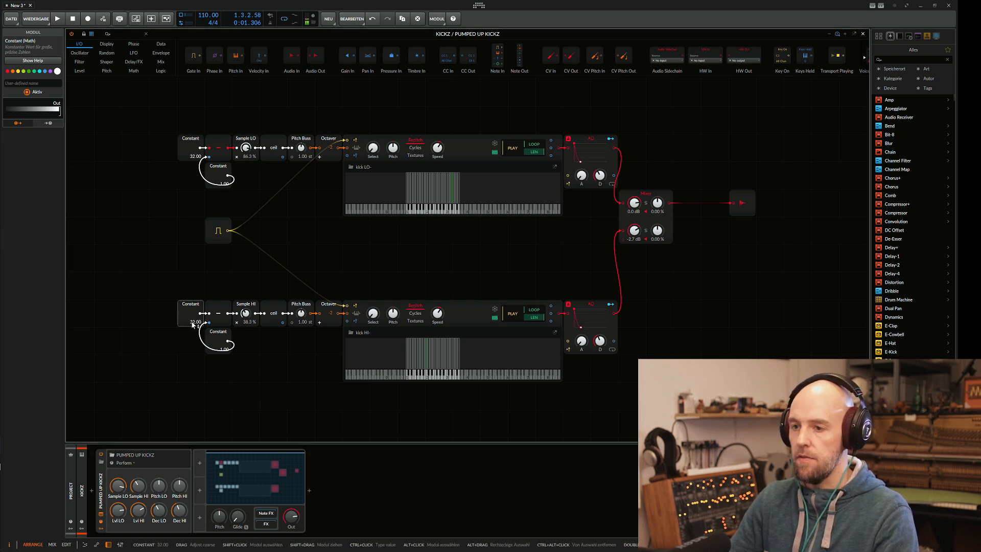
click(864, 34)
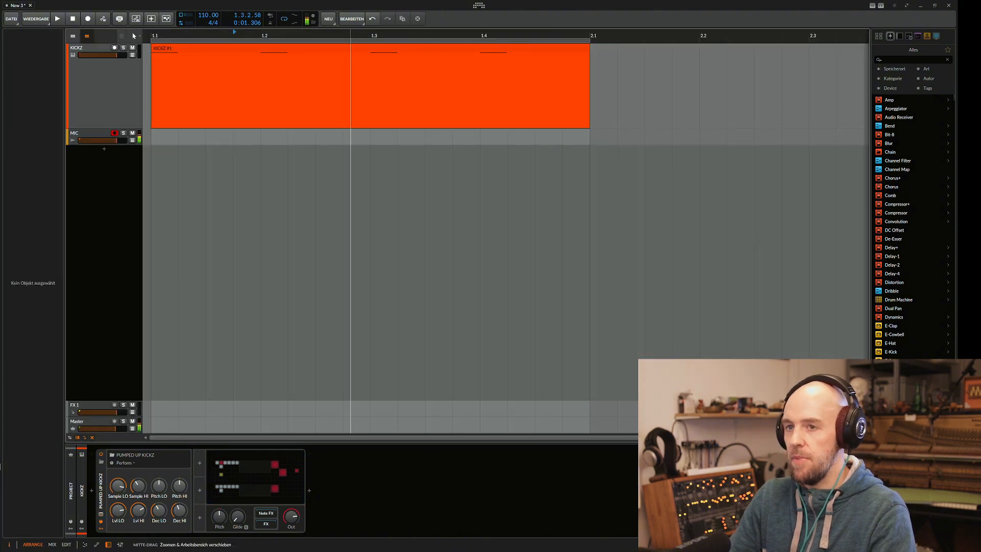
drag(339, 215, 350, 211)
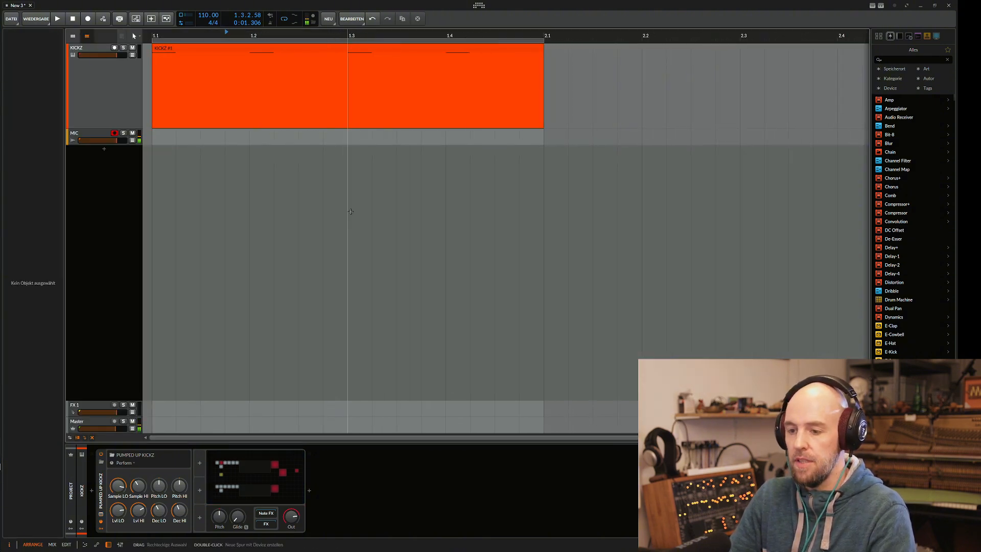